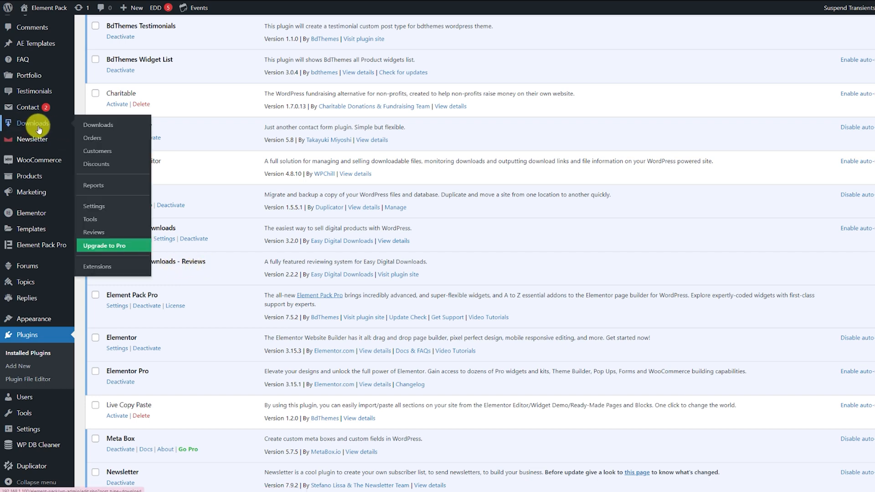
# - Open the Method of UX Design product page from the downloads and go to its review form
pyautogui.click(106, 129)
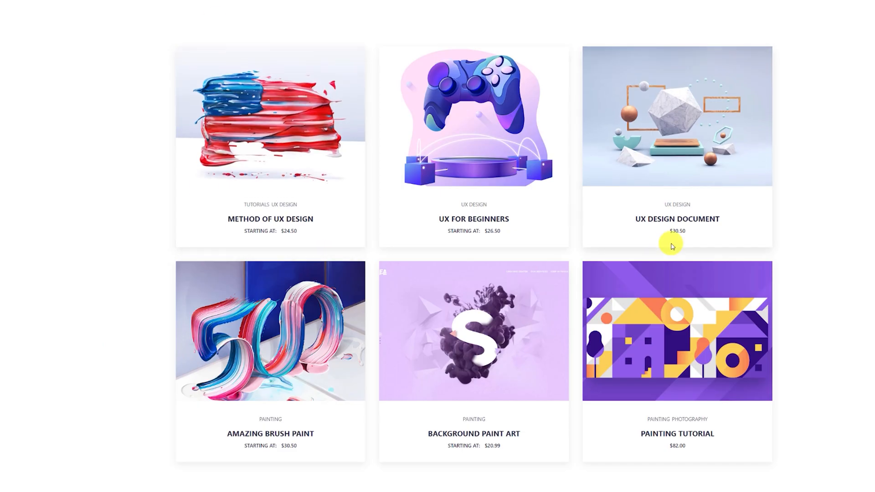
pyautogui.click(306, 222)
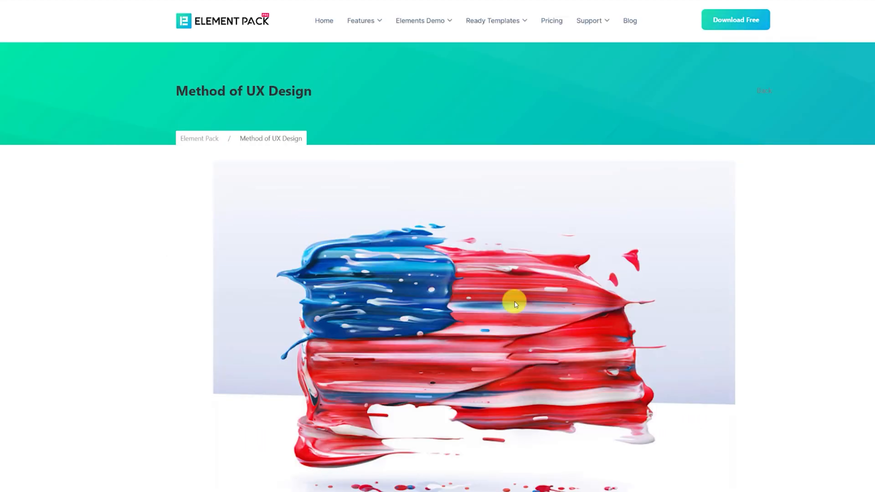
pyautogui.scroll(-12, 752, 322)
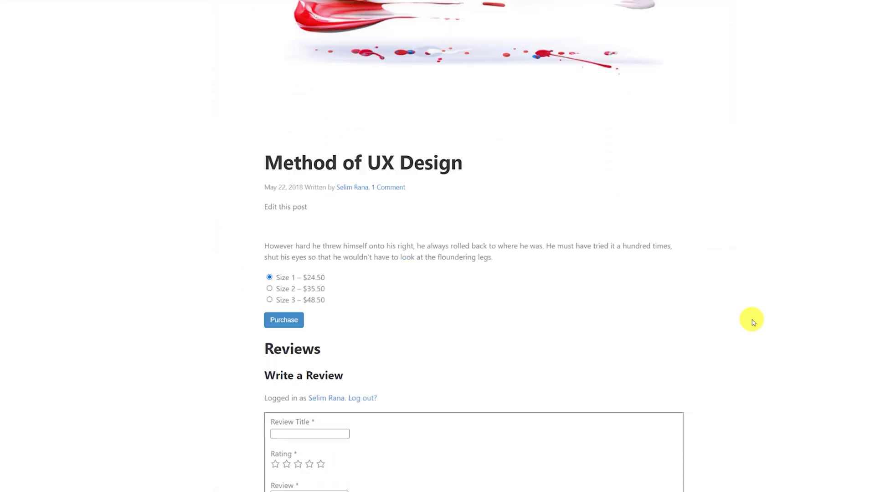
pyautogui.scroll(-2, 752, 321)
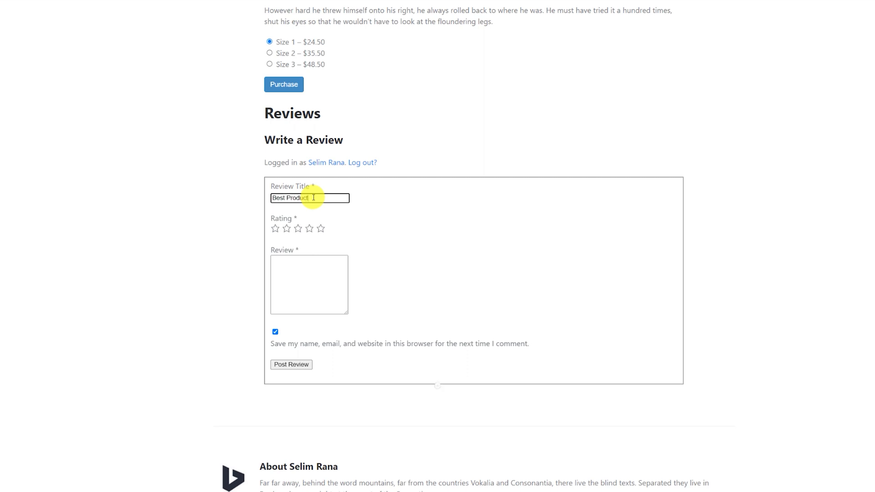
# - Post a five-star review titled "Best Product for EDD", using a copy of the product description as the review text
pyautogui.write('for EDD')
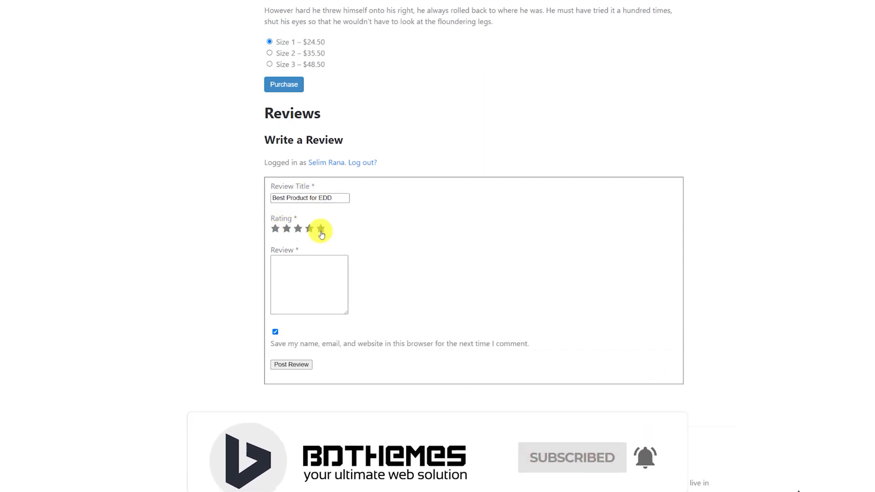
pyautogui.scroll(1, 314, 274)
pyautogui.moveTo(495, 59); pyautogui.dragTo(267, 51)
pyautogui.hotkey('ctrl', 'c')
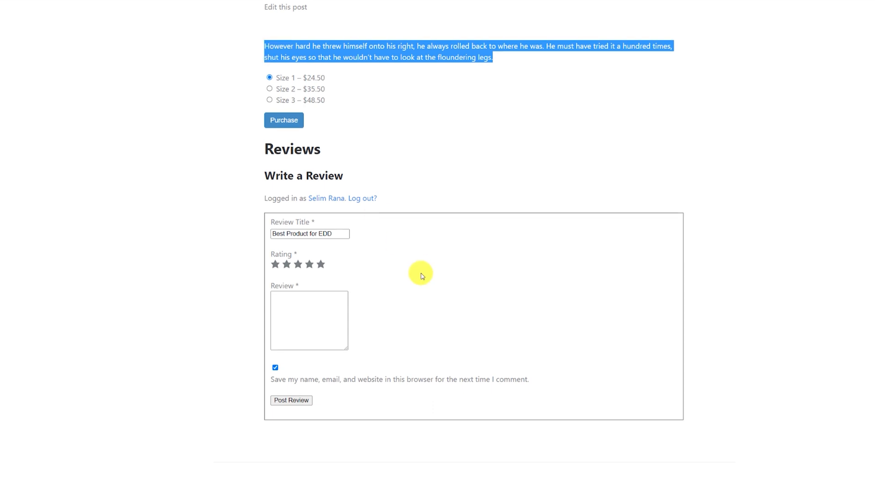
pyautogui.scroll(-1, 420, 274)
pyautogui.click(317, 281)
pyautogui.hotkey('ctrl', 'v')
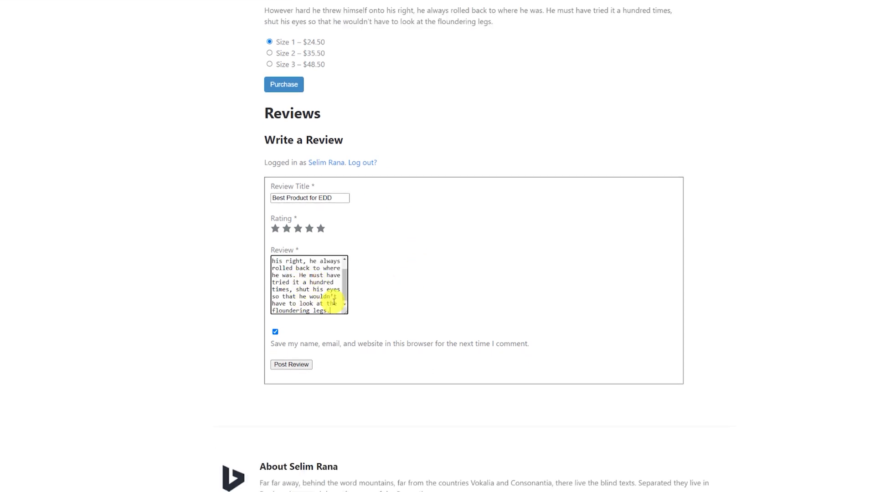
pyautogui.click(298, 367)
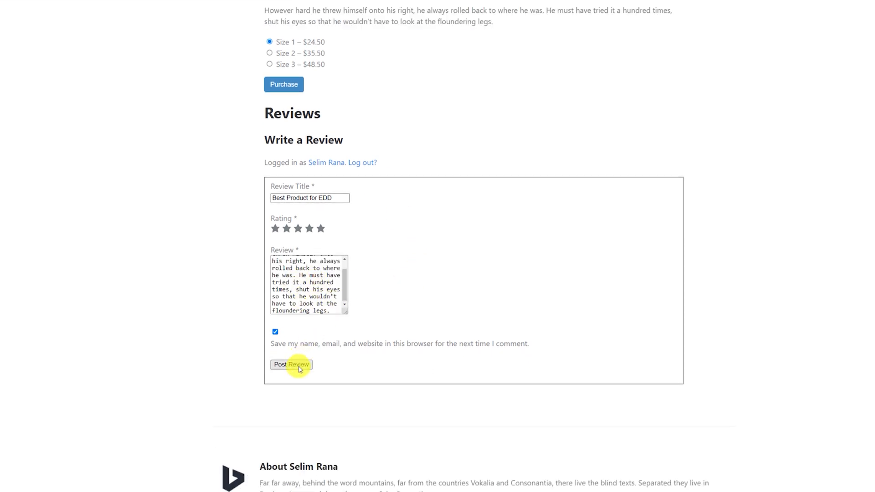
pyautogui.scroll(2, 603, 333)
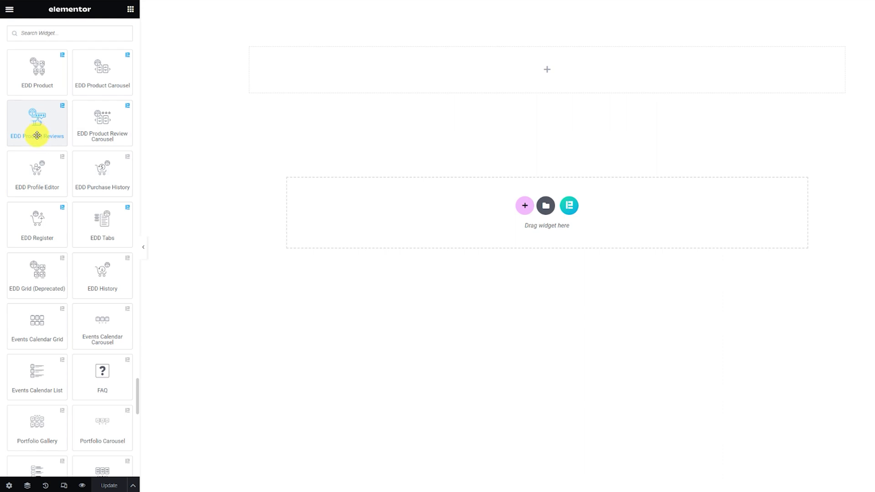
# - Add the EDD Product Reviews widget to the empty section at the start of the page
pyautogui.moveTo(37, 135); pyautogui.dragTo(541, 88)
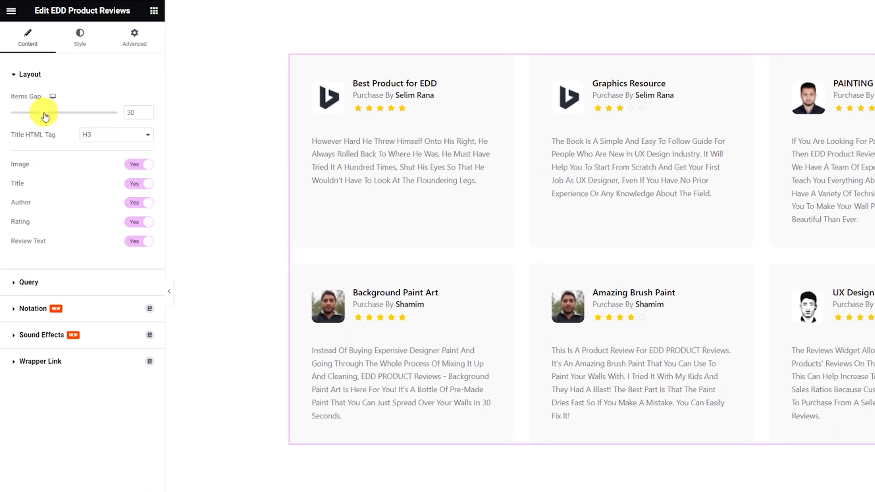
pyautogui.moveTo(43, 113); pyautogui.dragTo(44, 118)
# - Configure the review query with a limit of 6 and ascending order
pyautogui.click(65, 282)
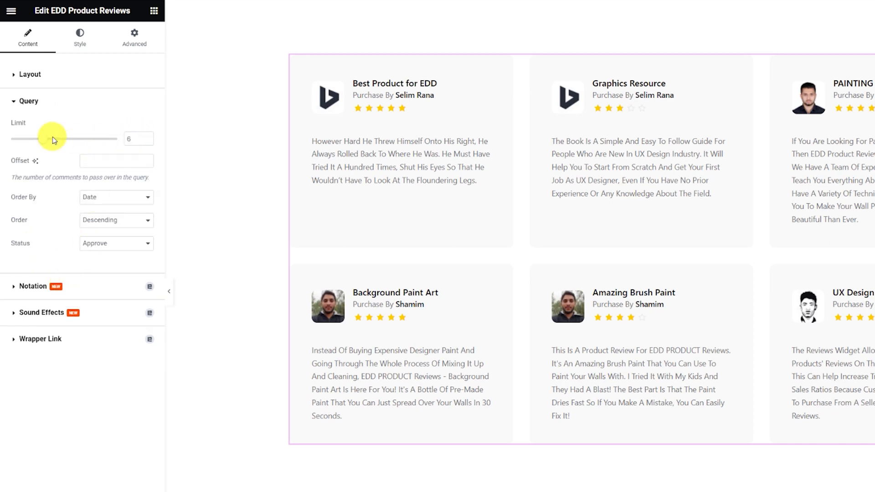
pyautogui.moveTo(43, 139); pyautogui.dragTo(37, 143)
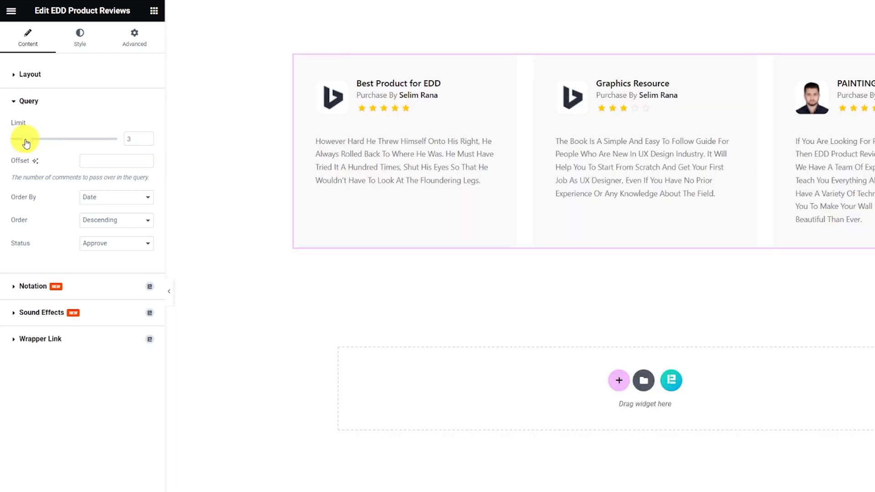
pyautogui.moveTo(25, 138); pyautogui.dragTo(43, 140)
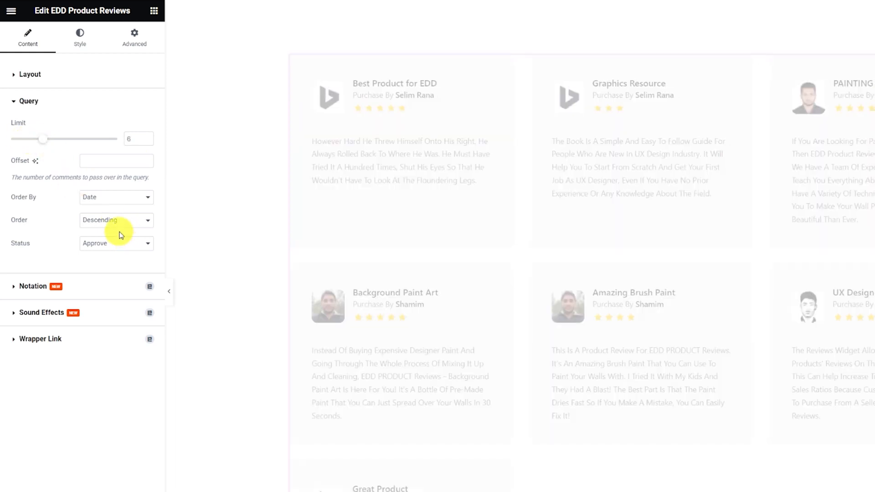
pyautogui.click(110, 222)
pyautogui.click(111, 233)
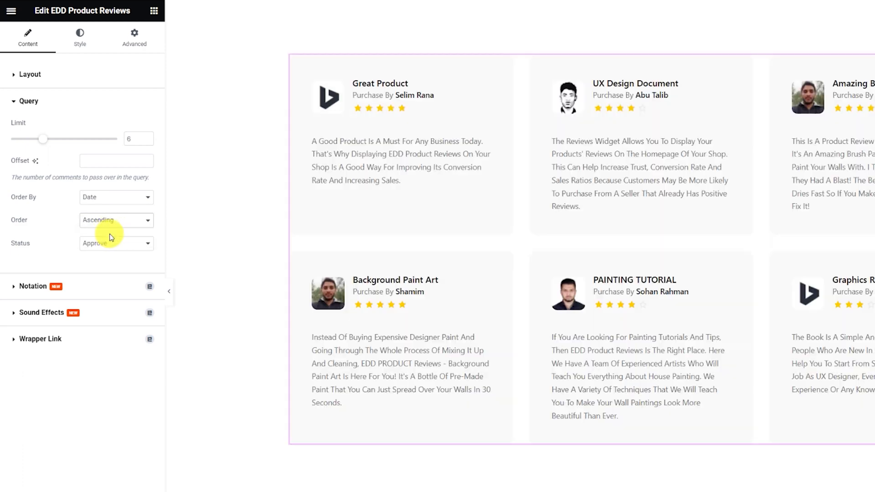
# - Give the review items a classic background with a fully transparent colour
pyautogui.click(78, 39)
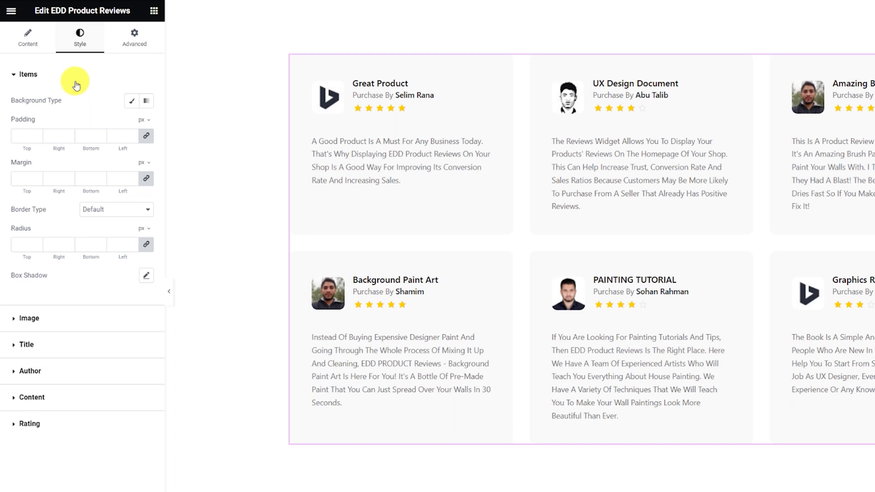
pyautogui.click(132, 101)
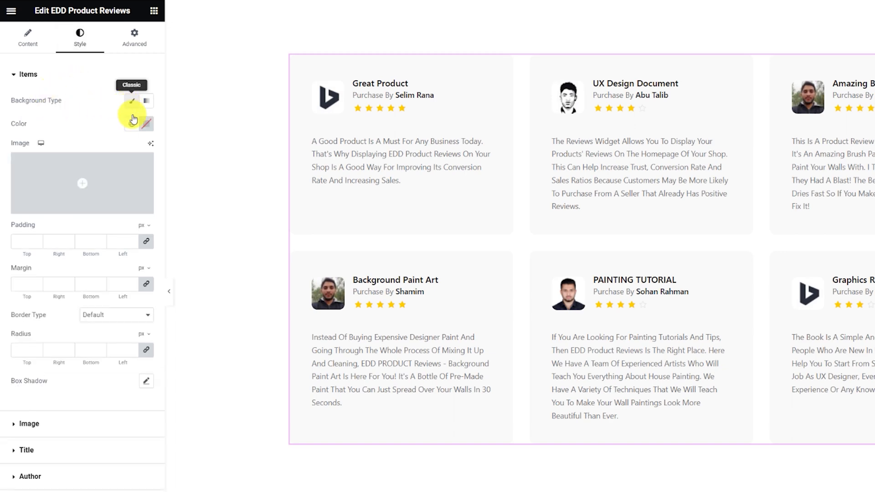
pyautogui.click(147, 124)
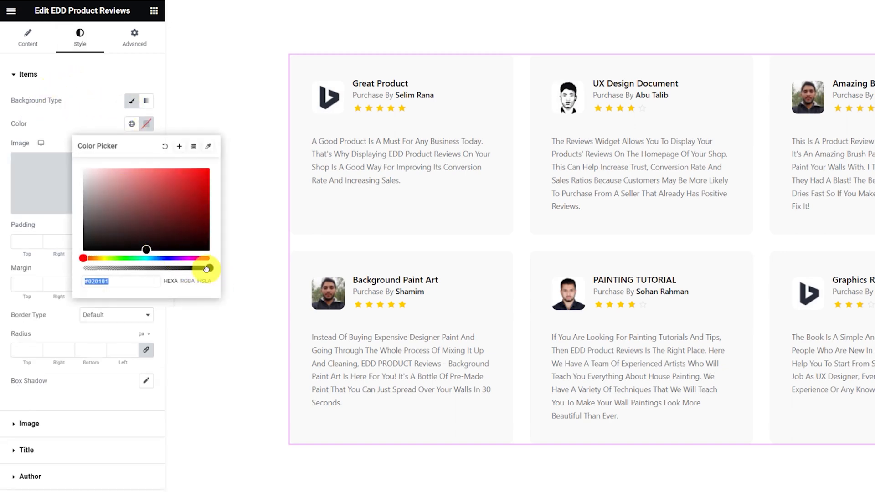
pyautogui.moveTo(210, 268); pyautogui.dragTo(83, 269)
pyautogui.click(82, 127)
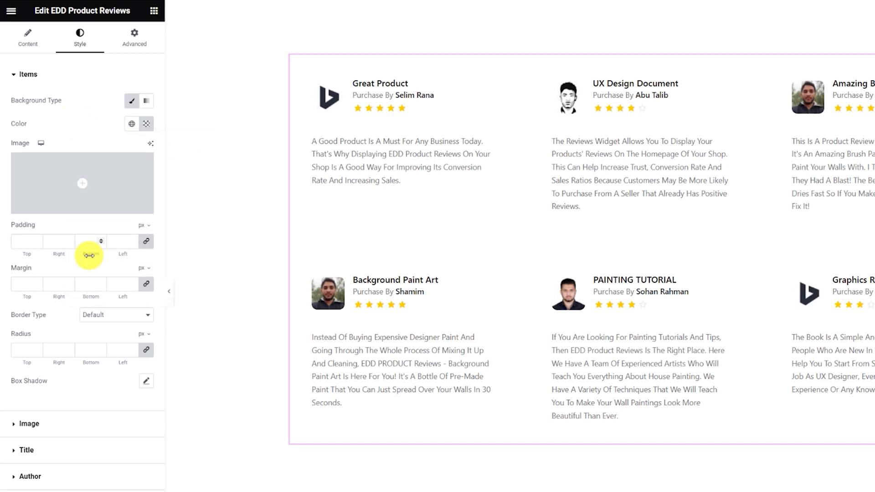
# - Give the review items a dashed border 1 px wide in black with strongly reduced opacity
pyautogui.click(109, 319)
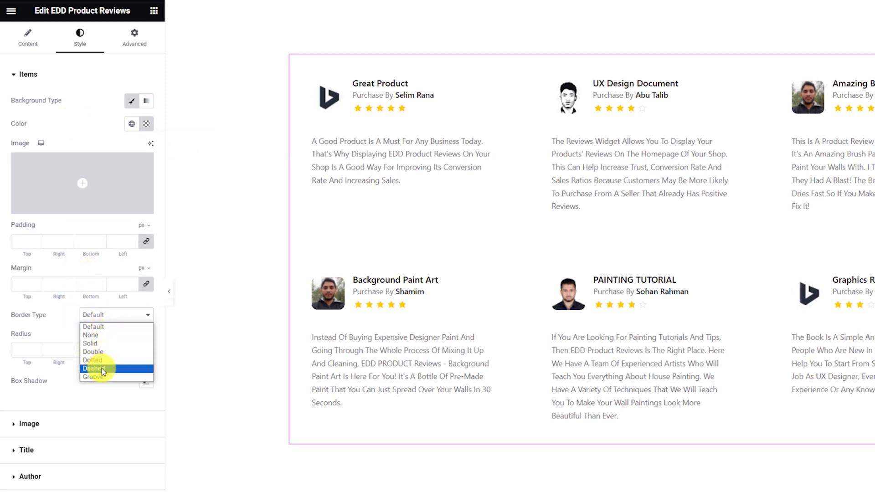
pyautogui.click(97, 365)
pyautogui.click(23, 348)
pyautogui.write('1')
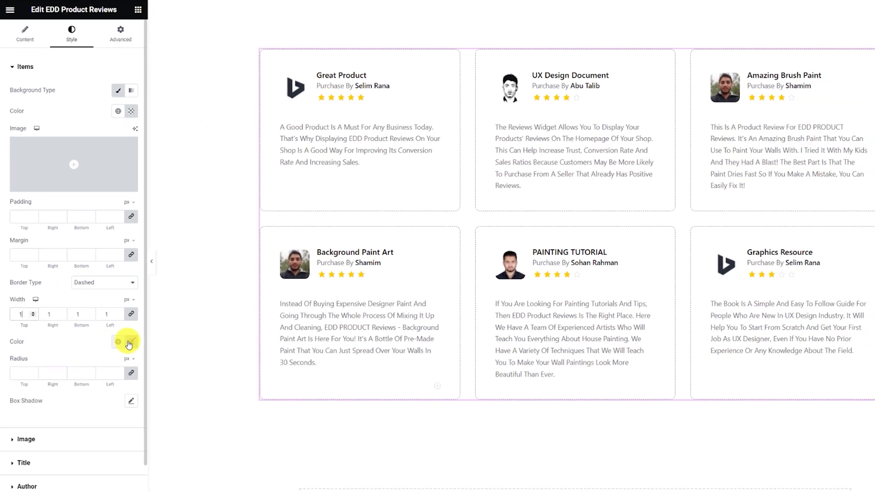
pyautogui.click(146, 381)
pyautogui.moveTo(108, 410); pyautogui.dragTo(71, 430)
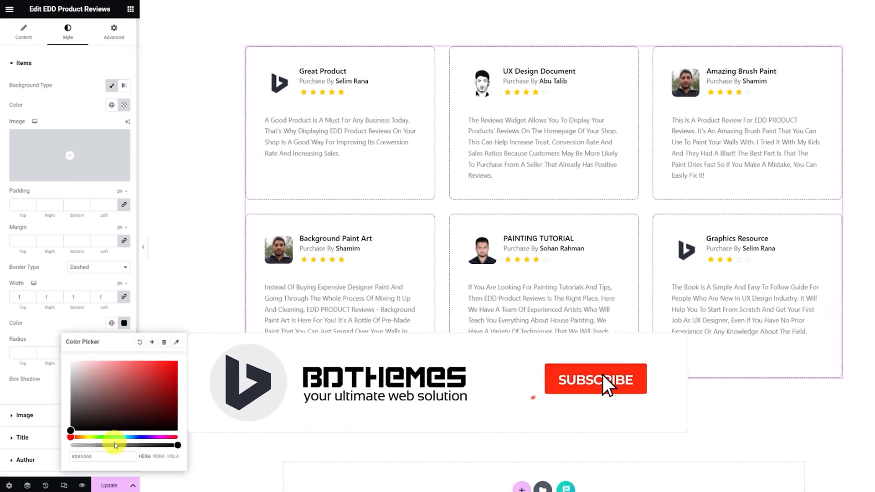
pyautogui.moveTo(176, 445); pyautogui.dragTo(86, 449)
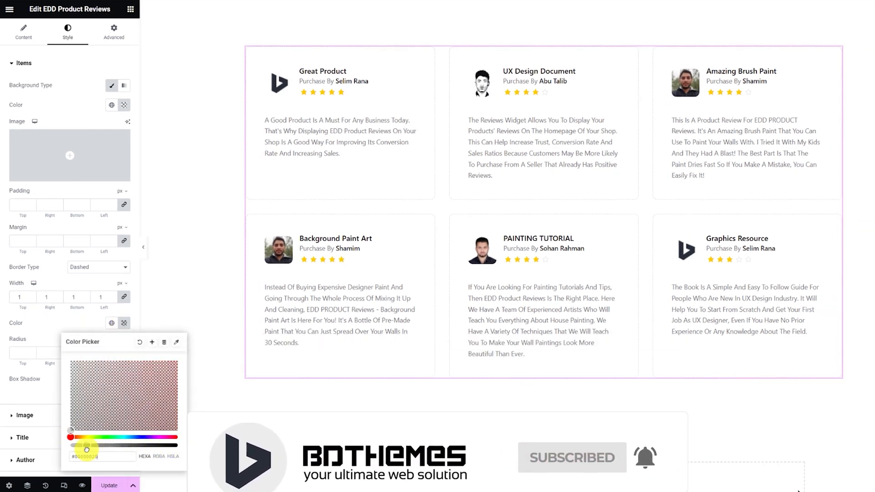
pyautogui.click(57, 326)
# - Set the review titles' text colour to black
pyautogui.click(44, 435)
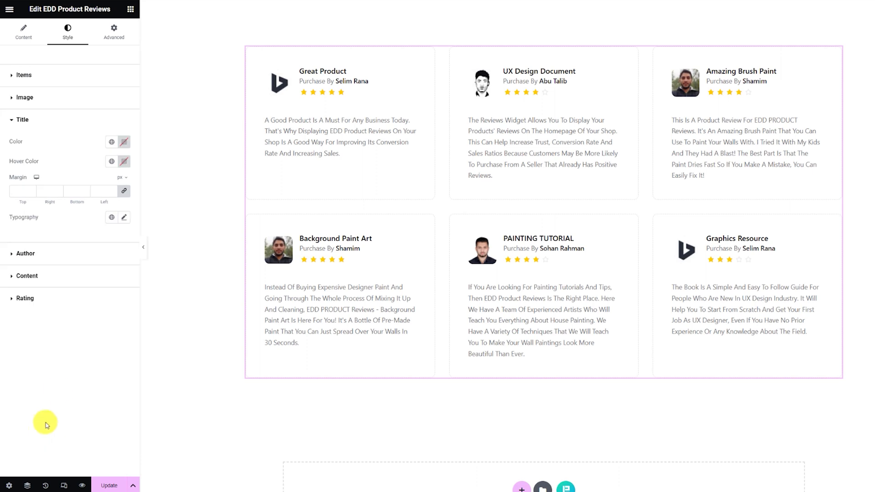
pyautogui.click(124, 142)
pyautogui.moveTo(112, 182); pyautogui.dragTo(71, 250)
pyautogui.click(70, 135)
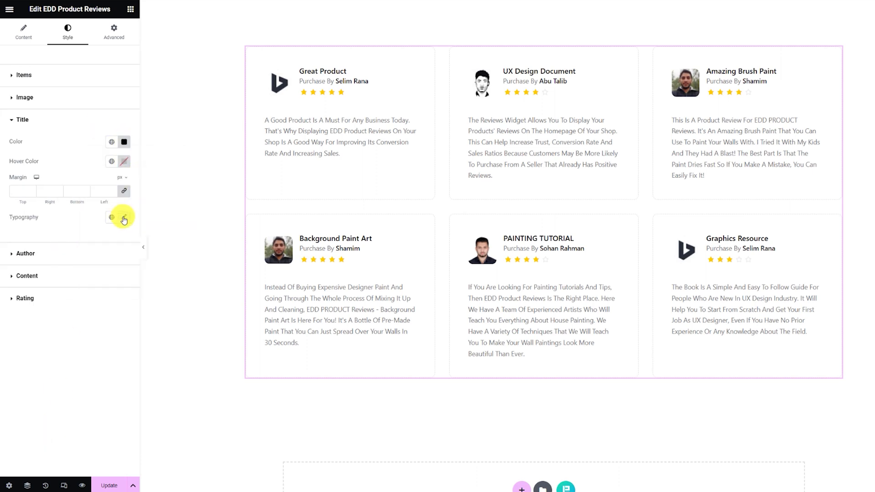
# - Set the review titles' typography to Helvetica, uppercase, with weight 600 (Semi Bold)
pyautogui.click(124, 217)
pyautogui.click(97, 261)
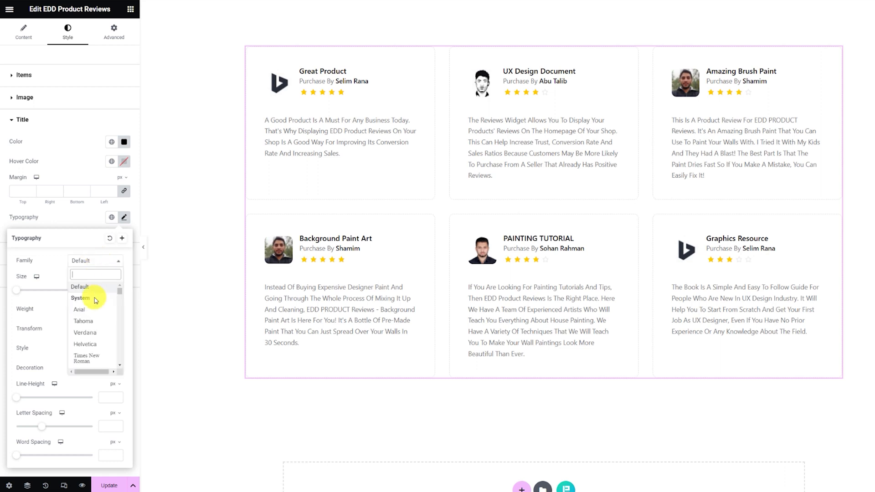
pyautogui.click(85, 344)
pyautogui.click(93, 329)
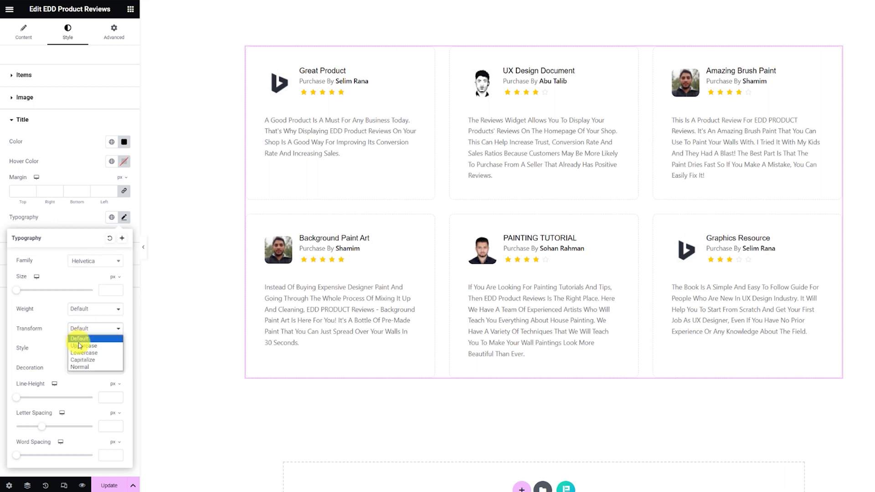
pyautogui.click(81, 341)
pyautogui.click(88, 309)
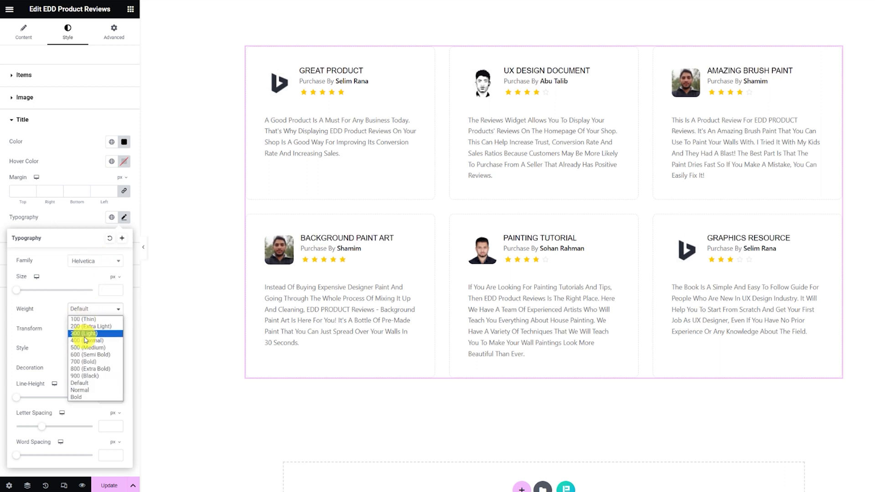
pyautogui.click(84, 356)
pyautogui.click(66, 217)
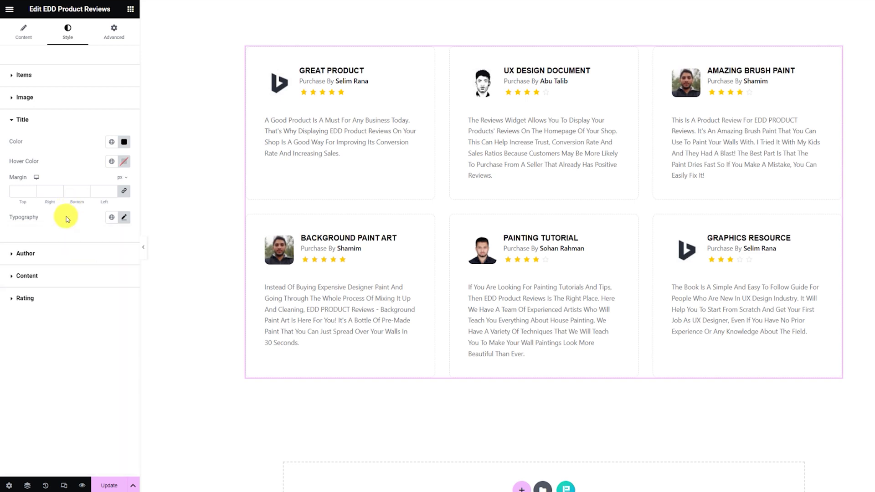
# - Set the font family of the review content text to Montserrat
pyautogui.click(63, 277)
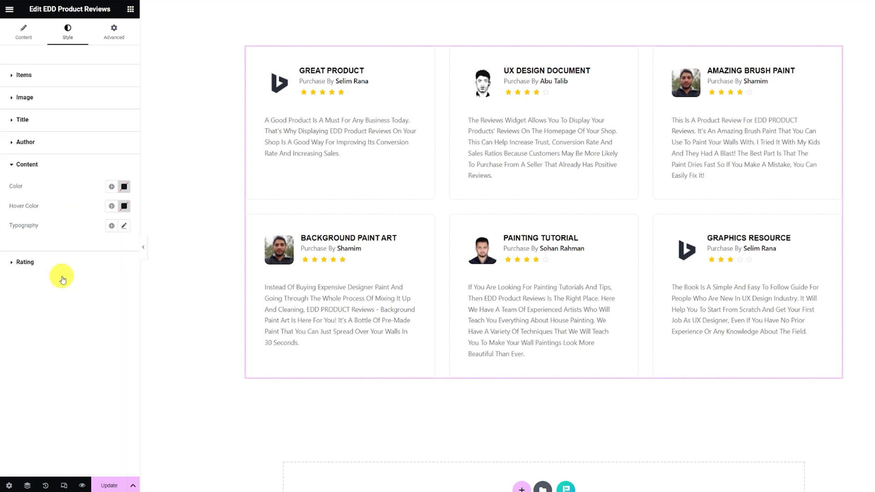
pyautogui.click(124, 227)
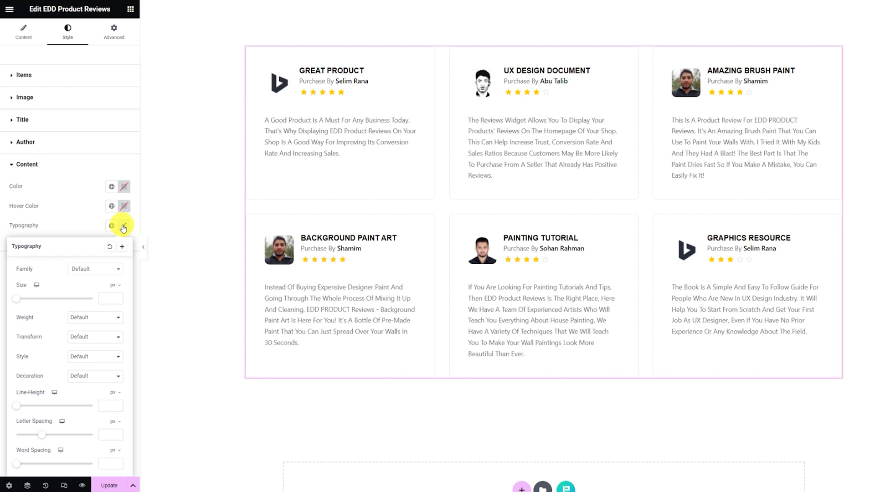
pyautogui.click(93, 270)
pyautogui.write('mont')
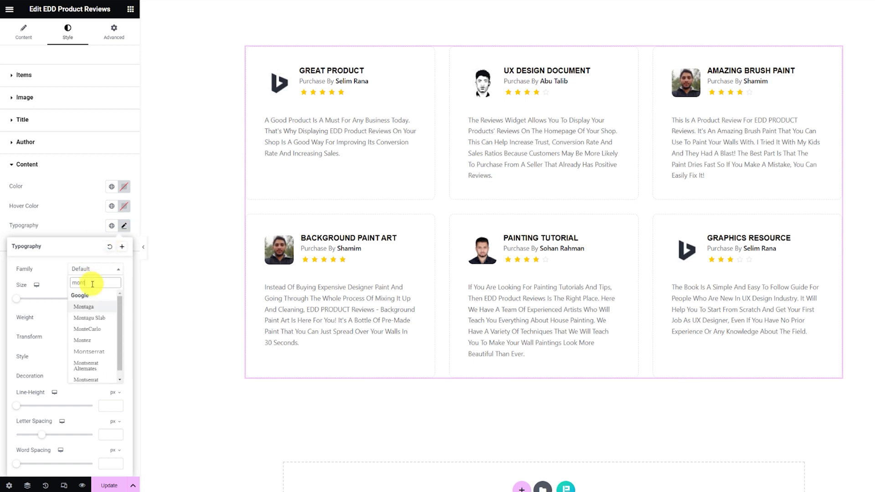
pyautogui.click(91, 380)
pyautogui.click(75, 226)
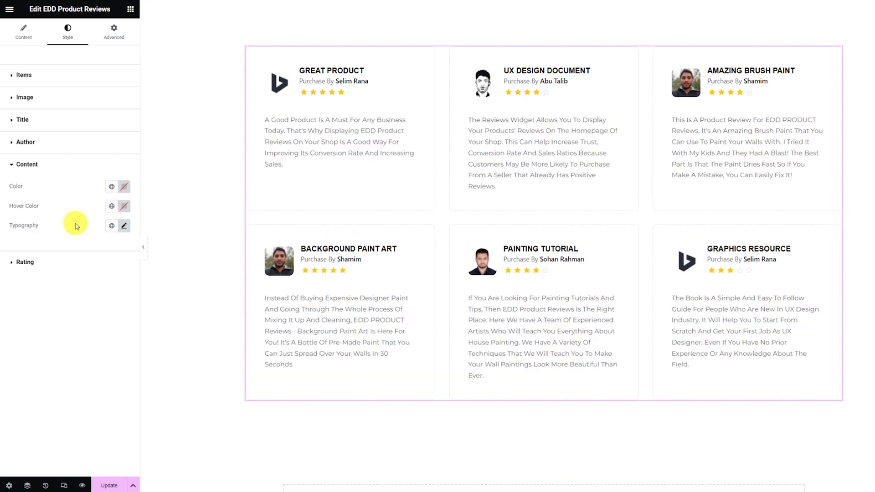
# - Look over the rating's background colour options and hide the widget settings to preview the review grid
pyautogui.click(36, 261)
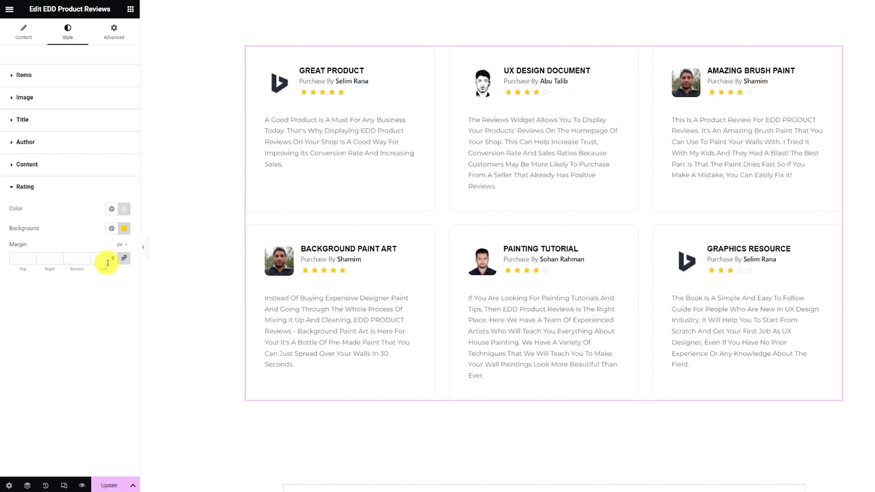
pyautogui.click(125, 232)
pyautogui.moveTo(117, 303); pyautogui.dragTo(141, 329)
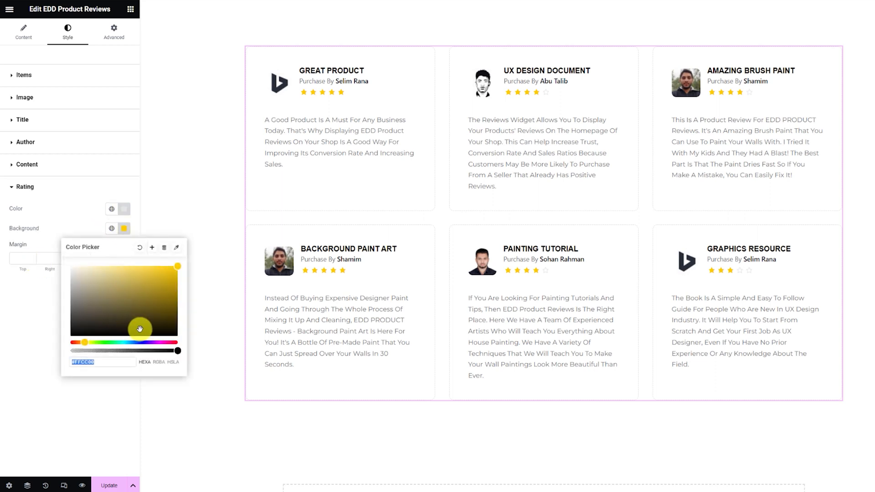
pyautogui.click(76, 233)
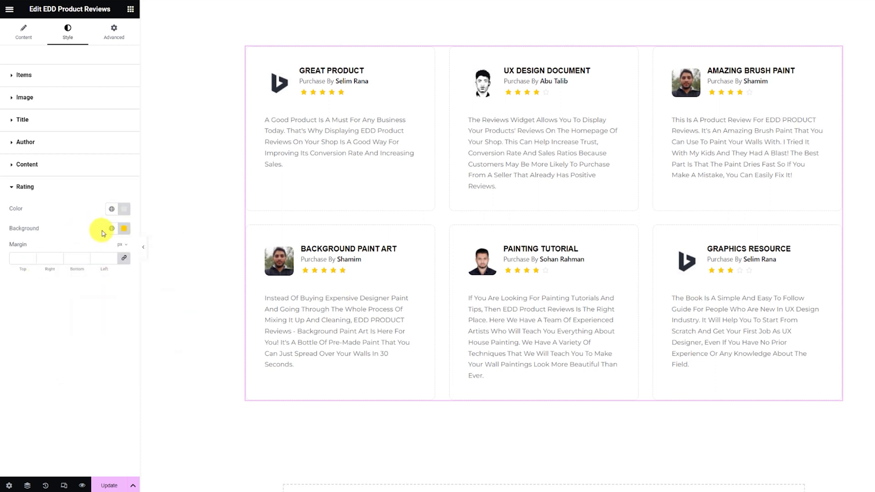
pyautogui.click(144, 249)
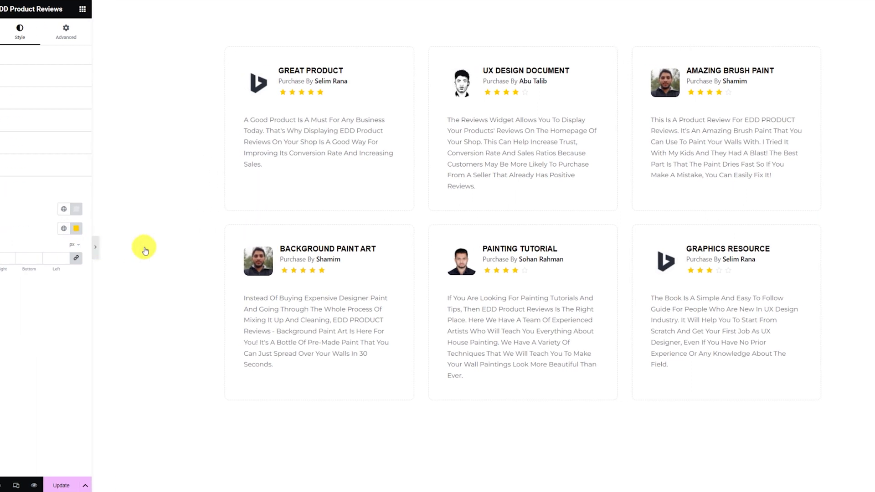